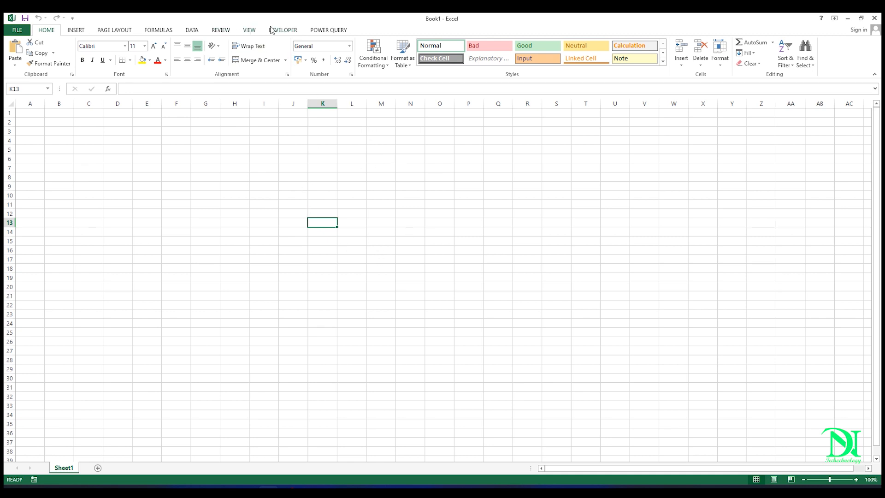
Step: Start a Power Query import from a SQL Server database and connect to the server "." with the database and SQL statement left blank
left_click(331, 33)
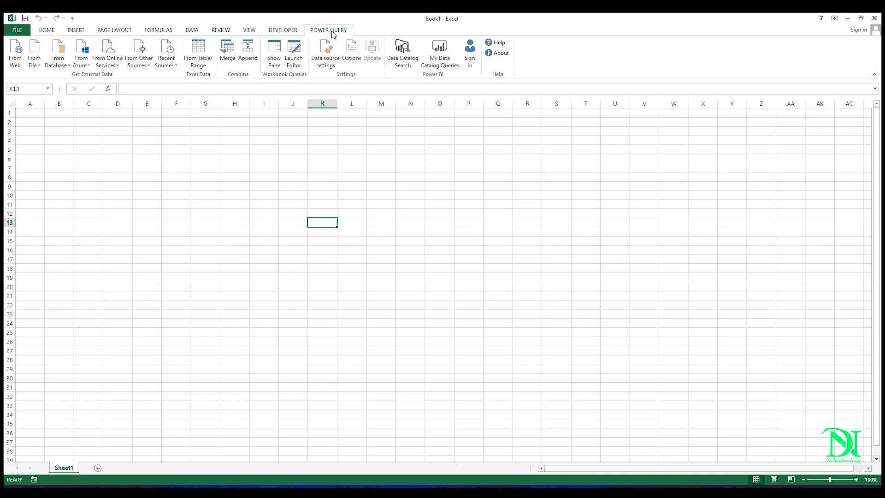
left_click(59, 69)
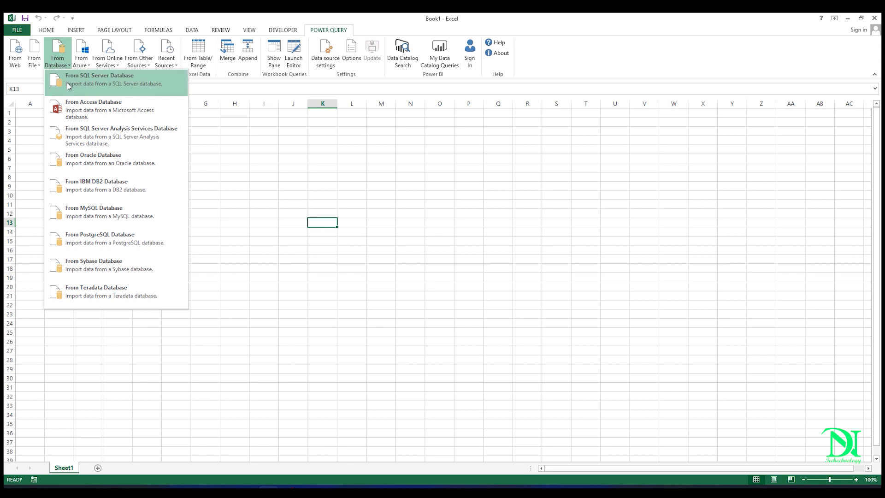
left_click(116, 78)
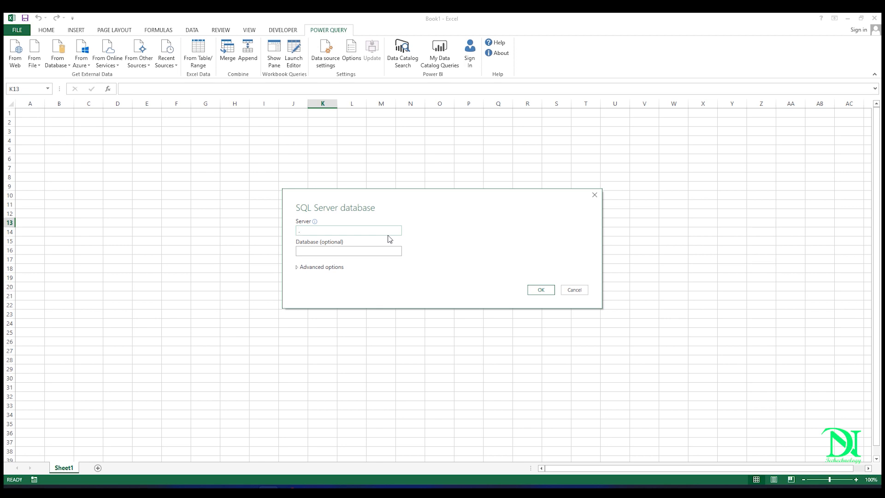
left_click(311, 267)
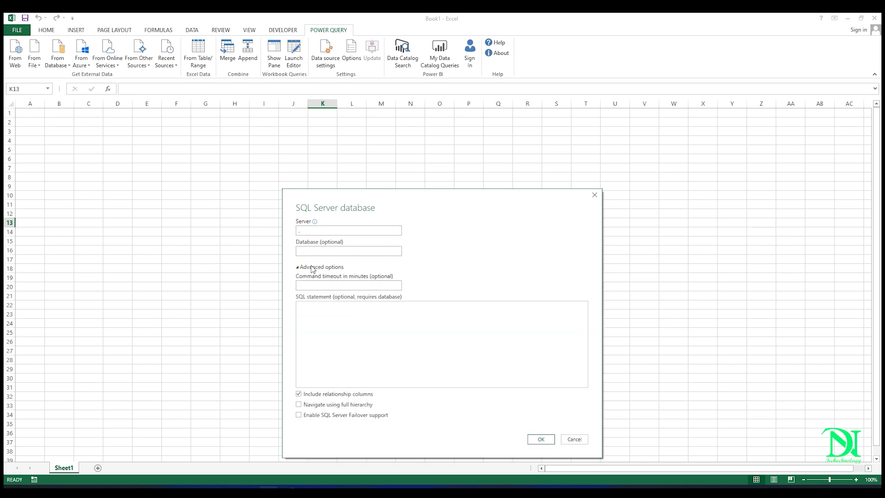
left_click_drag(346, 193, 285, 136)
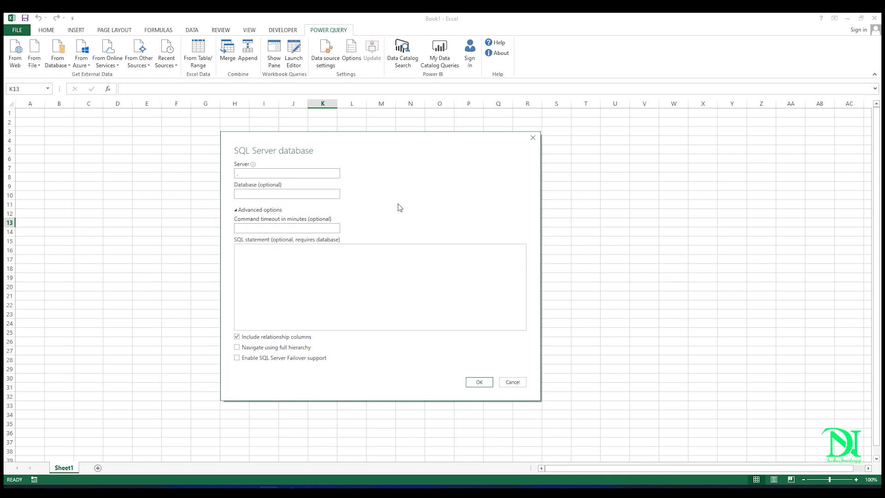
left_click(280, 271)
left_click(281, 193)
left_click(234, 174)
left_click(480, 382)
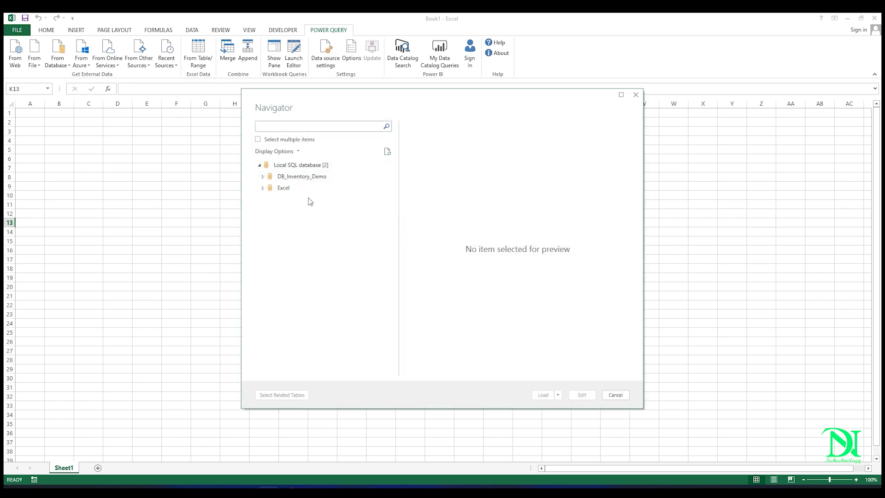
Step: Choose Table_1 from the Excel database and open it for editing in the Power Query Editor
left_click(270, 190)
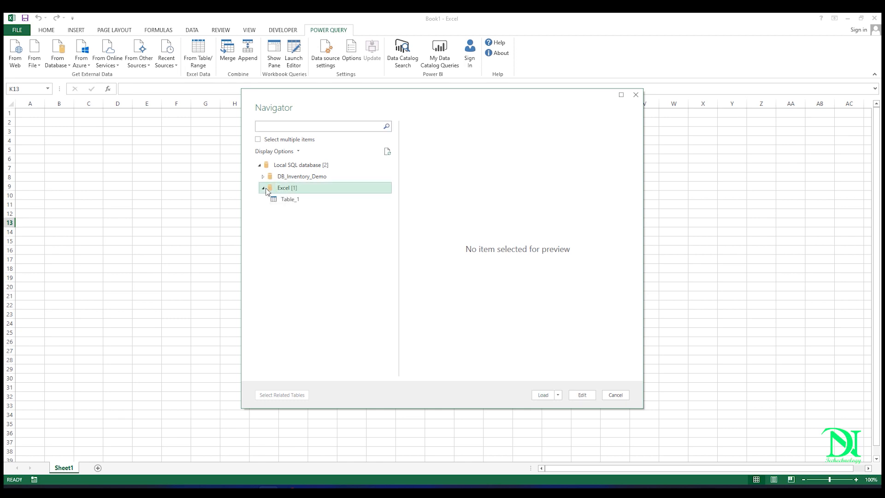
left_click(291, 202)
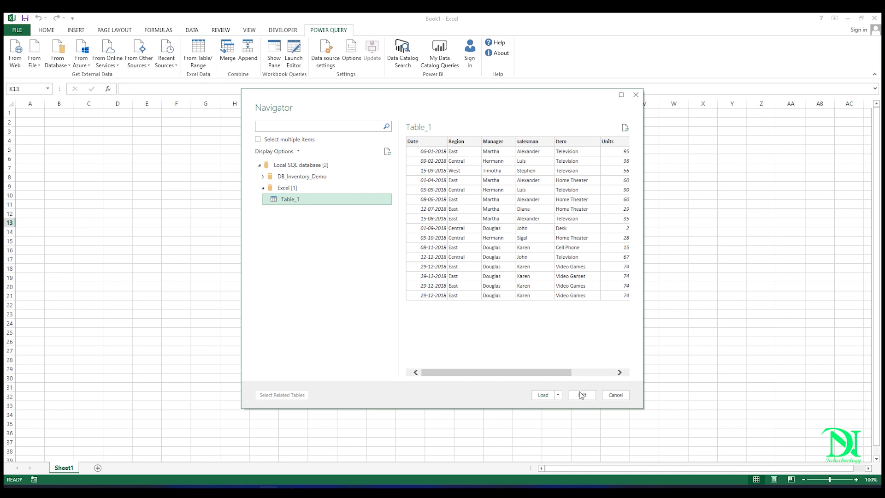
left_click(558, 395)
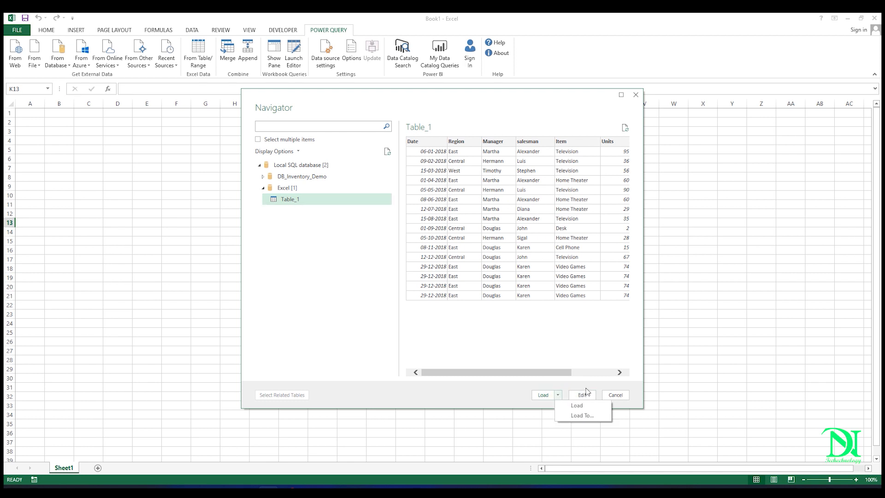
left_click(577, 403)
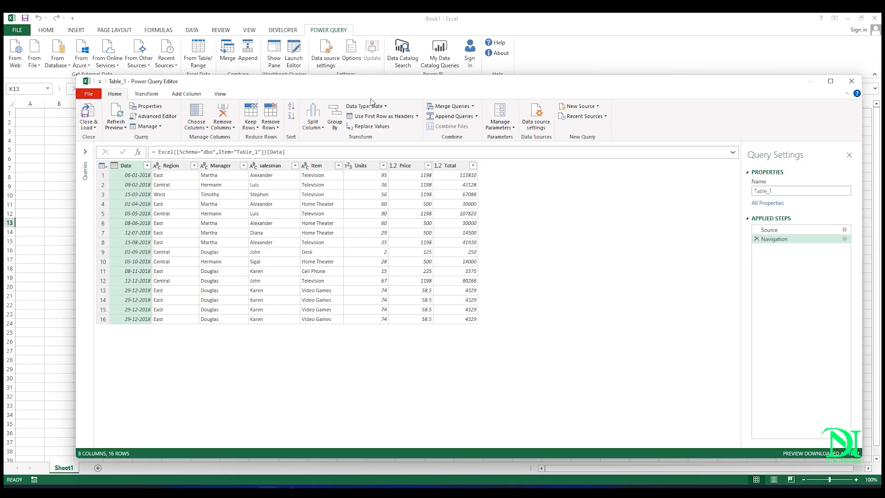
mouse_move(368, 86)
left_mouse_down()
mouse_move(360, 65)
mouse_move(363, 71)
left_mouse_up()
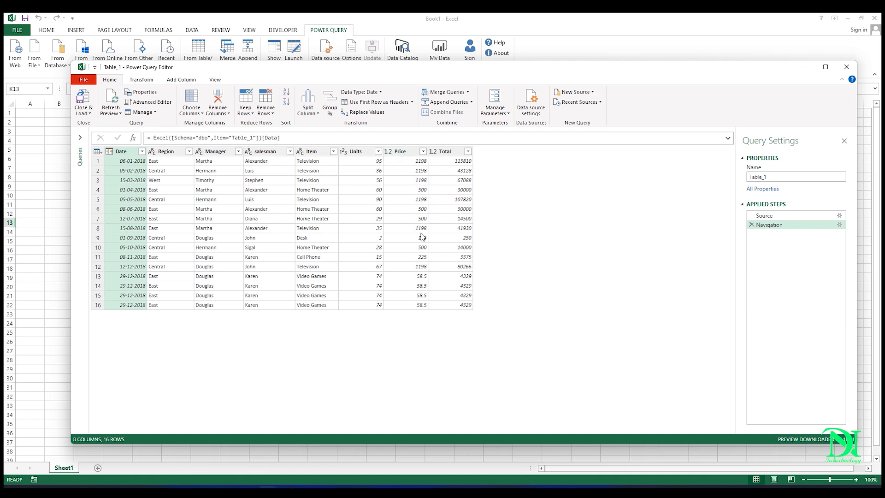
Step: Close the query editor, load Table_1 into a new worksheet, and select the whole loaded table A1:H17
left_click(142, 152)
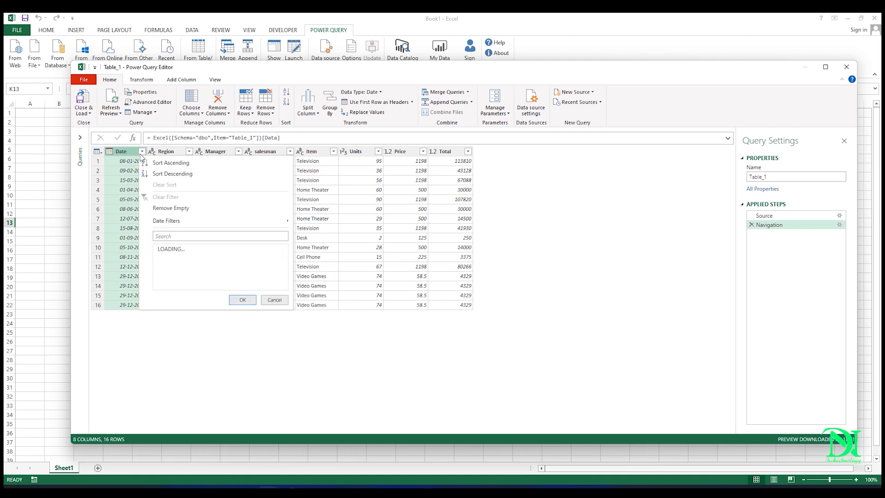
left_click(116, 187)
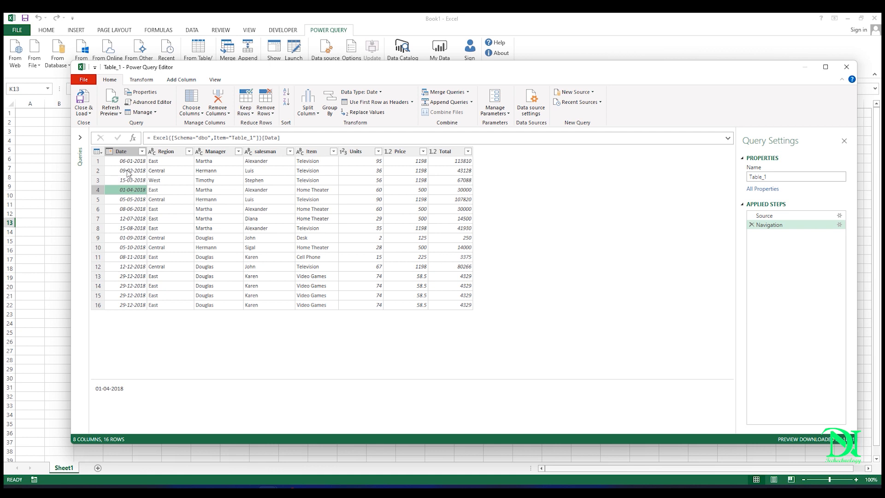
left_click(133, 171)
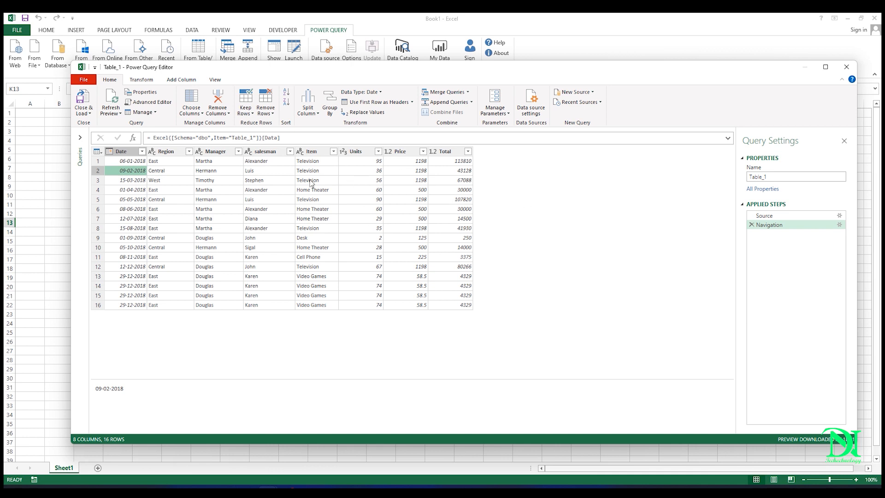
left_click(87, 105)
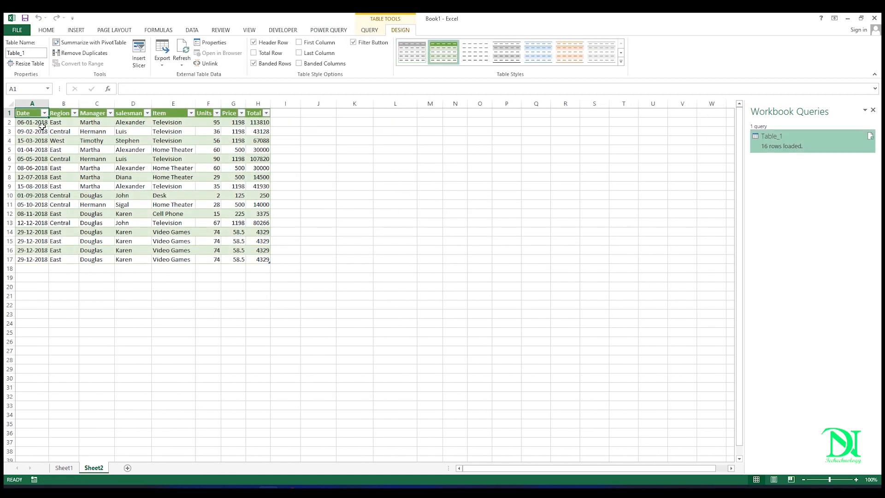
left_click_drag(30, 113, 264, 260)
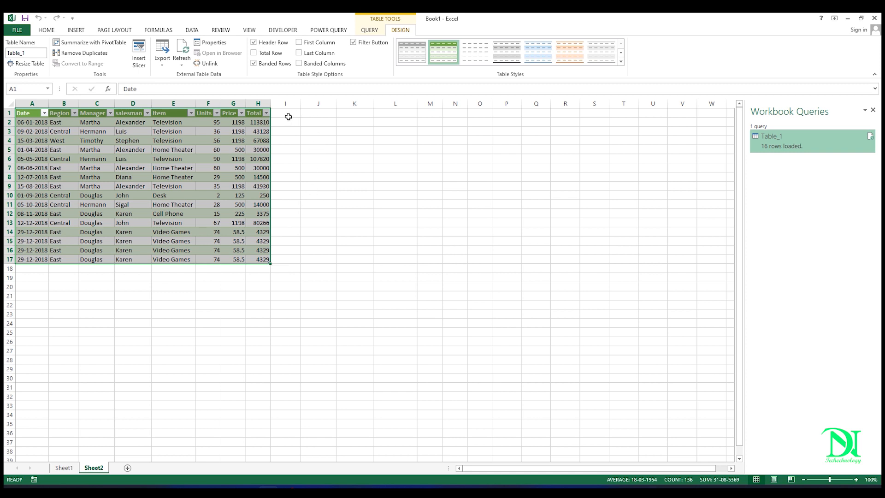
Step: Select cell J1 beside the loaded table and start a second Power Query import from the local SQL Server
left_click(304, 115)
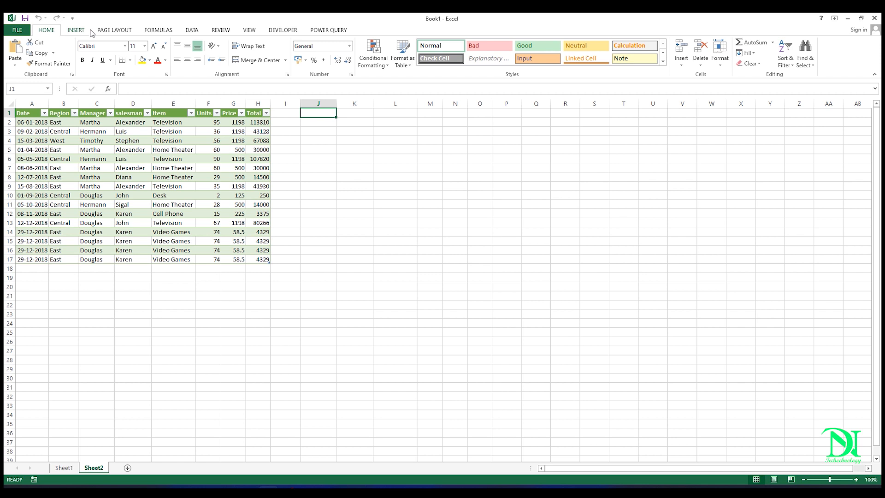
left_click(325, 30)
left_click(69, 67)
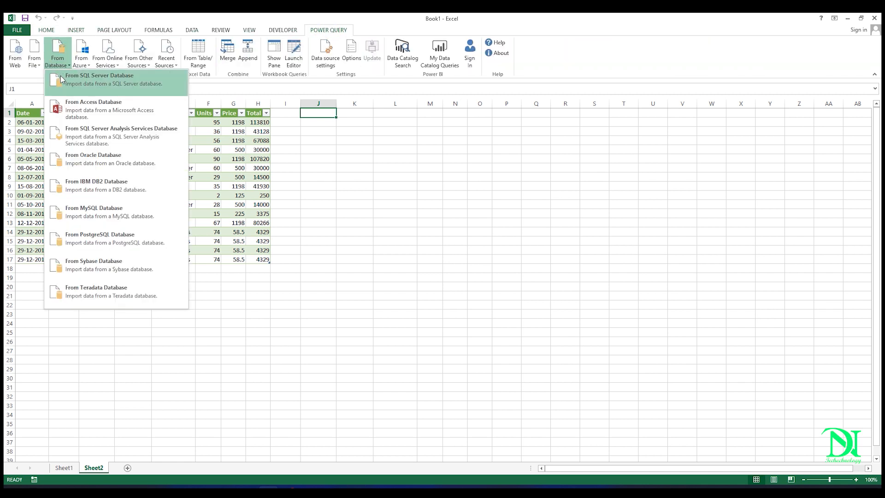
left_click(90, 85)
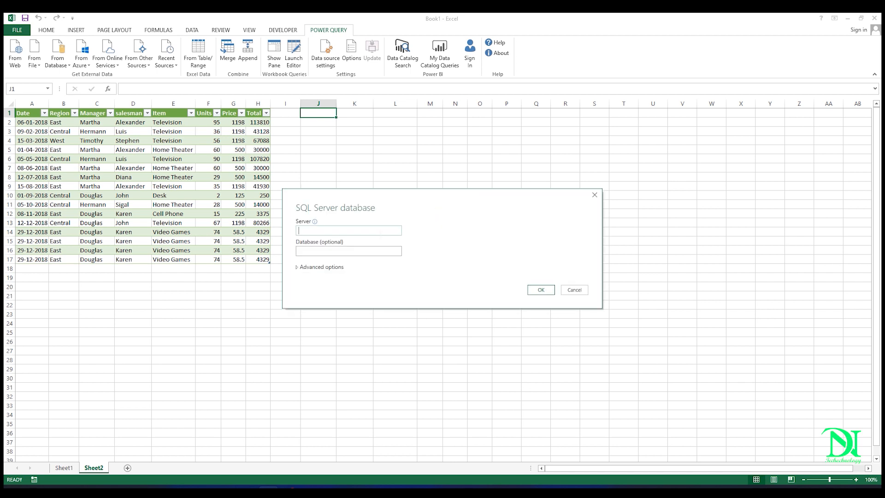
left_click(541, 290)
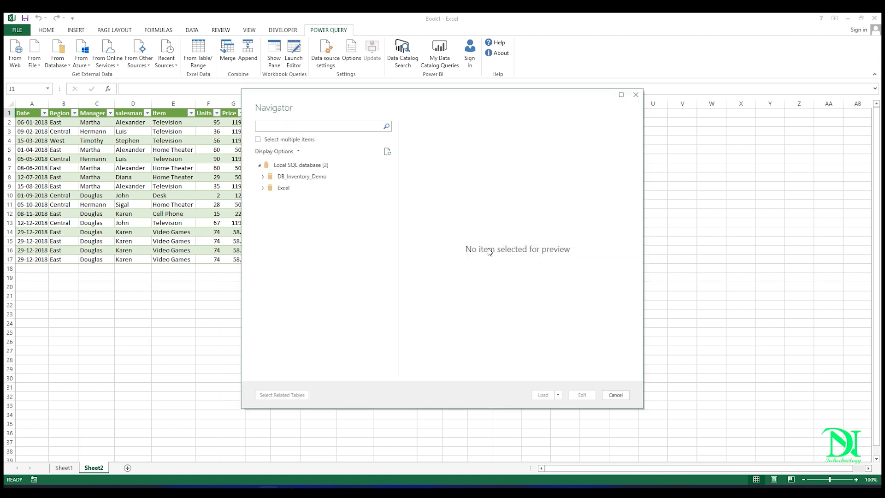
Step: Open Table_1 of the Excel database in the Power Query Editor as a second query
left_click(262, 188)
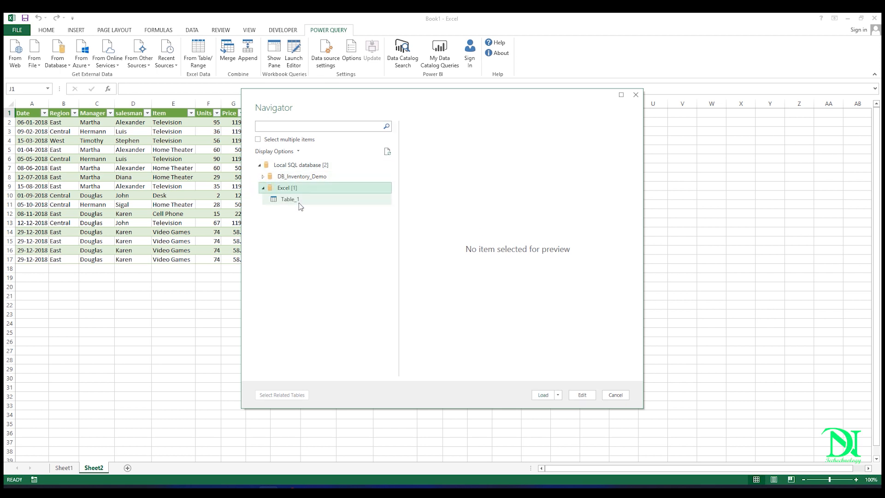
left_click(295, 200)
left_click(582, 395)
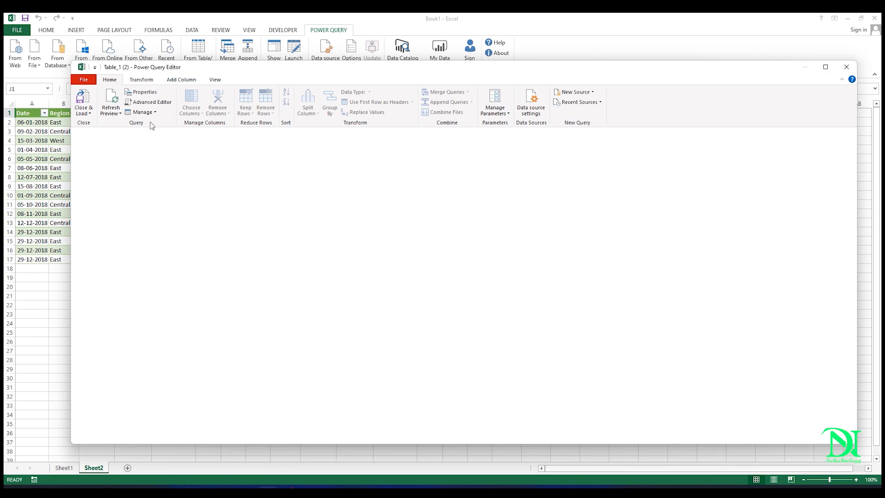
left_click(211, 180)
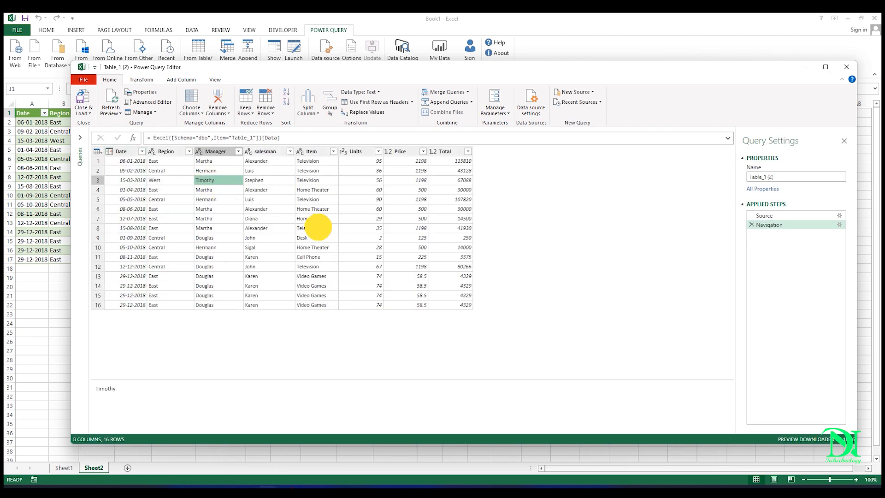
Step: Close the editor with Load To and load the second query as a table into the existing worksheet at $J$1
left_click(84, 111)
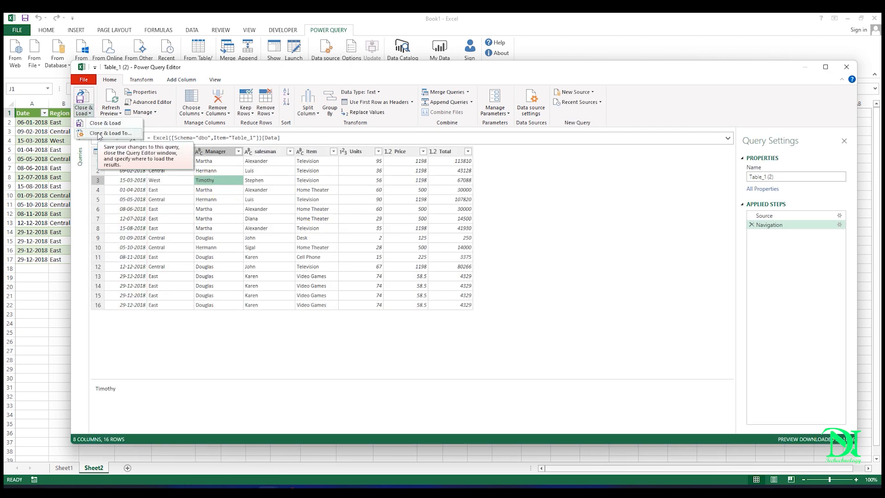
left_click(99, 133)
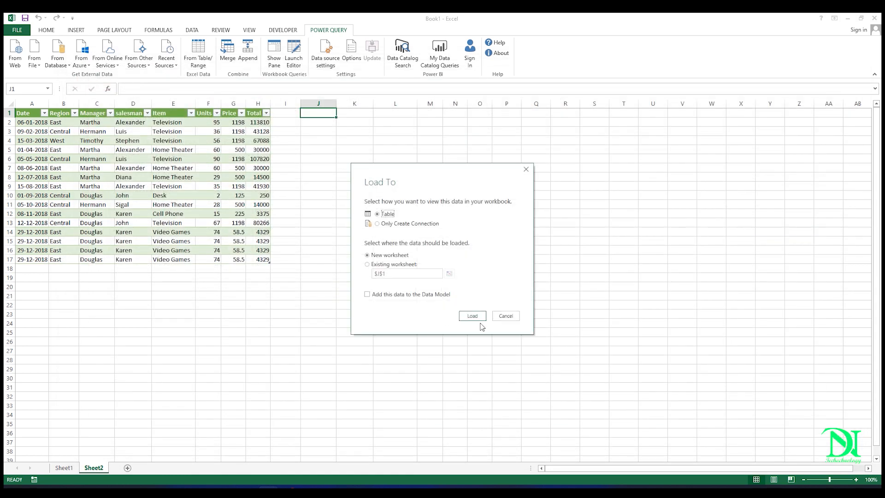
left_click_drag(429, 175, 565, 146)
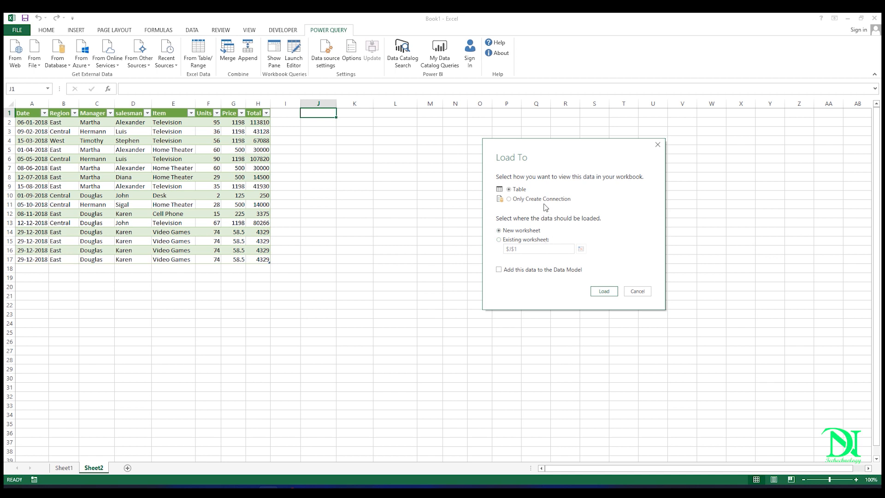
left_click(512, 241)
left_click(533, 232)
left_click(525, 240)
left_click(530, 245)
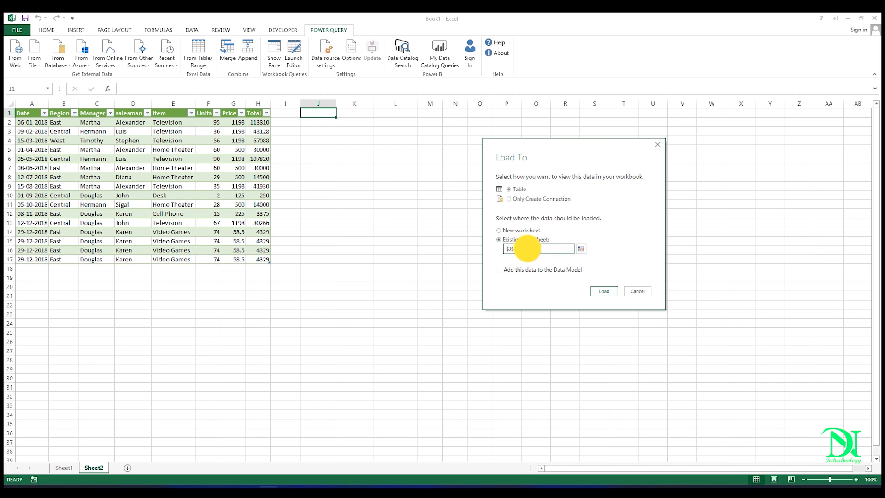
left_click(582, 249)
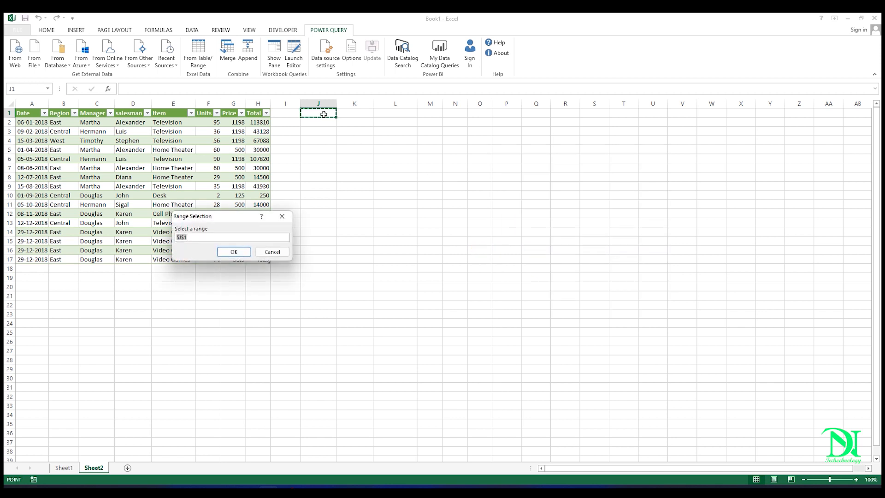
left_click(246, 251)
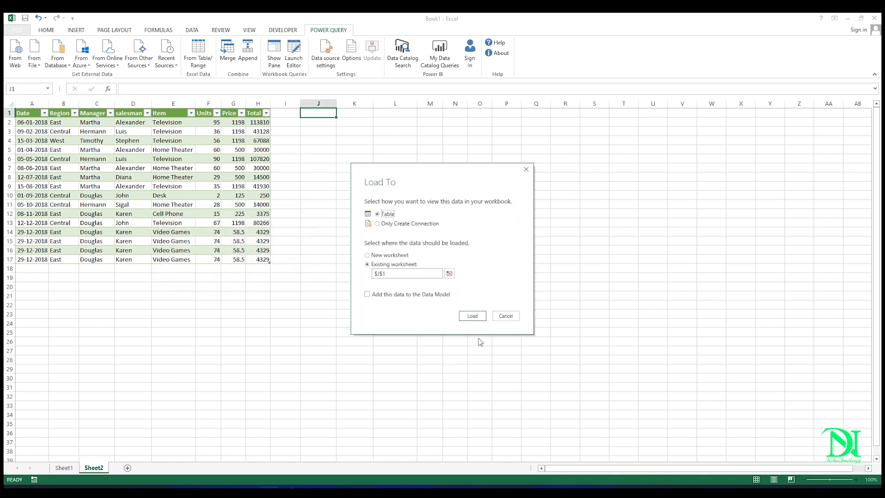
left_click(475, 317)
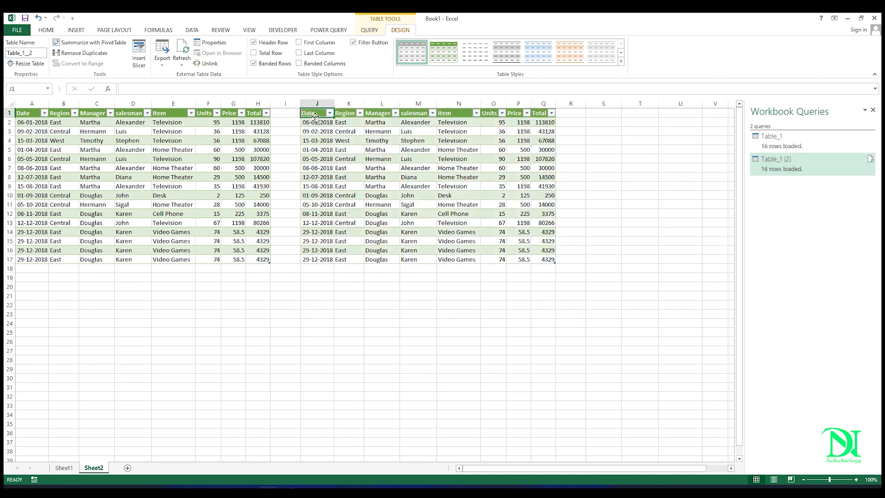
Step: Compare the two loaded tables on Sheet2, A1:H17 and J1:Q17, by selecting each range and cells in both
left_click_drag(304, 113, 437, 260)
left_click(120, 141)
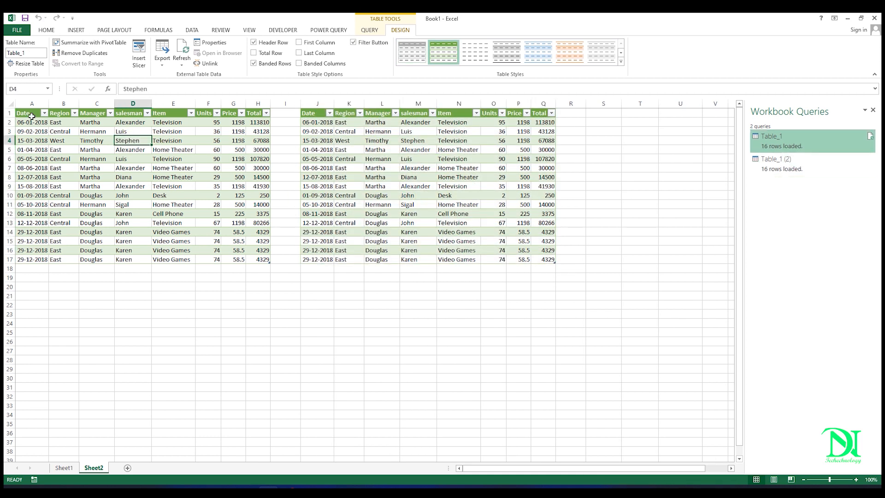
left_click_drag(31, 116, 265, 264)
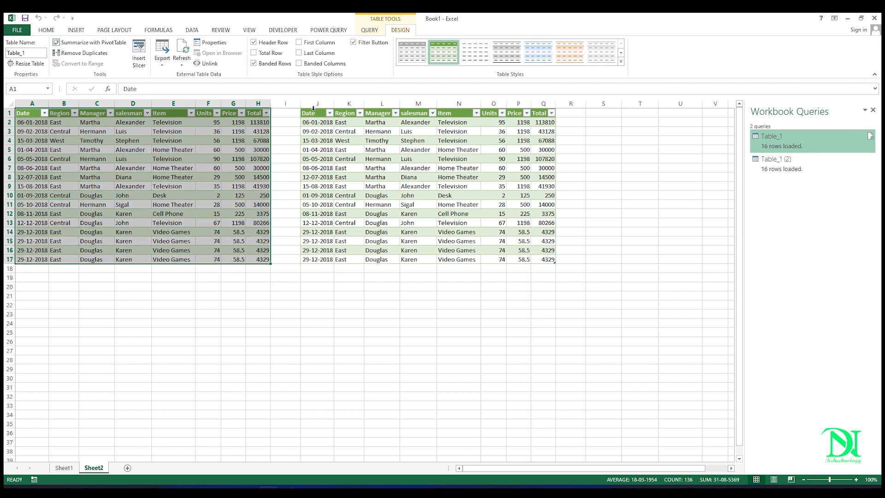
left_click_drag(314, 115, 541, 258)
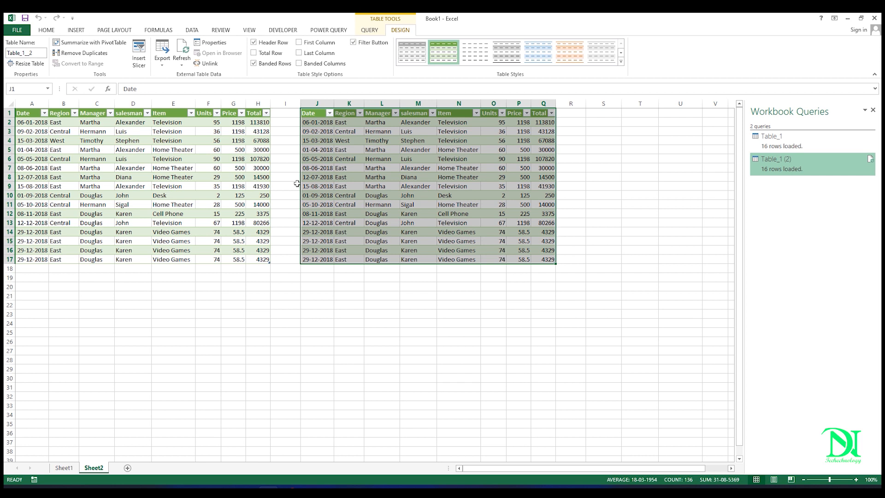
left_click(167, 164)
left_click(350, 178)
left_click(174, 169)
left_click(332, 176)
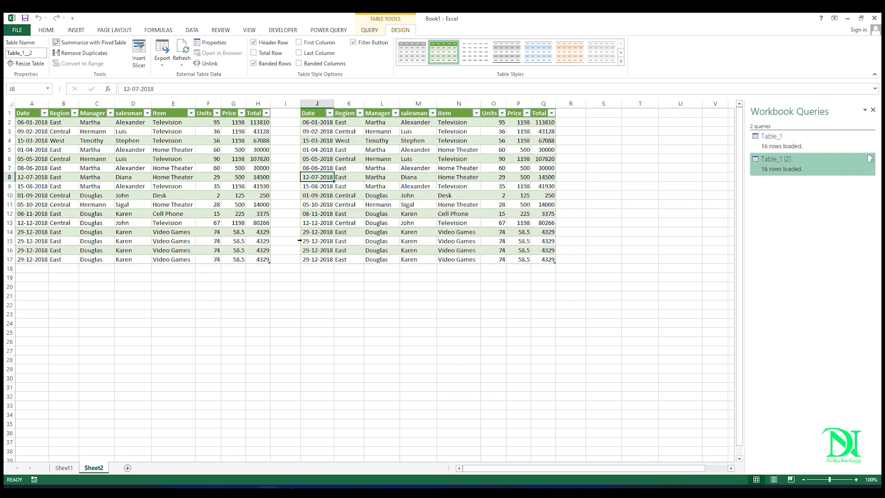
Step: Switch to Sheet1 and start another Power Query import from a SQL Server database
left_click(64, 468)
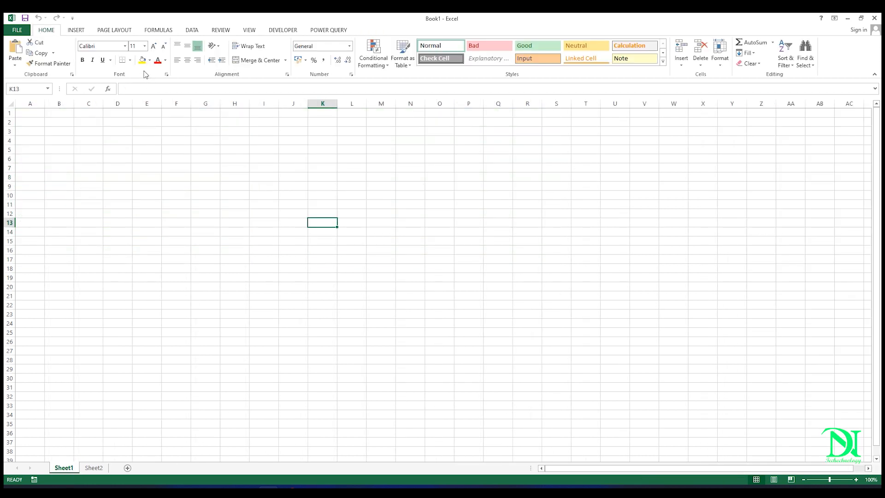
left_click(328, 30)
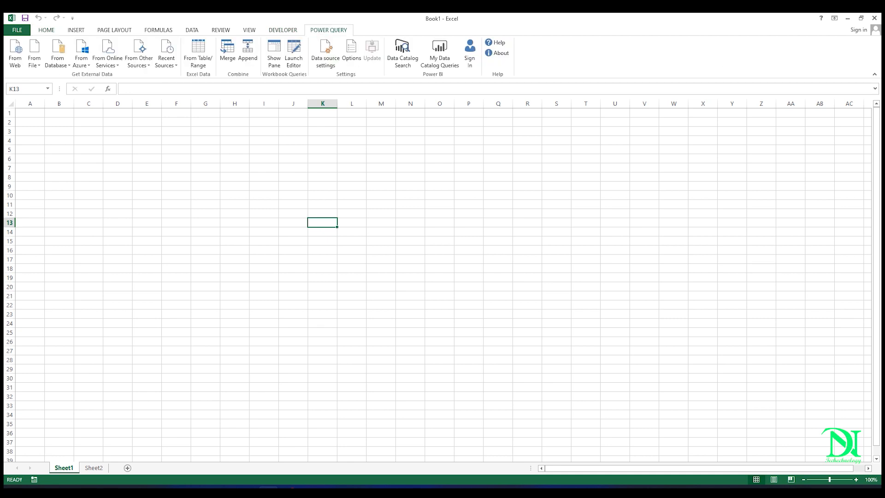
left_click(58, 65)
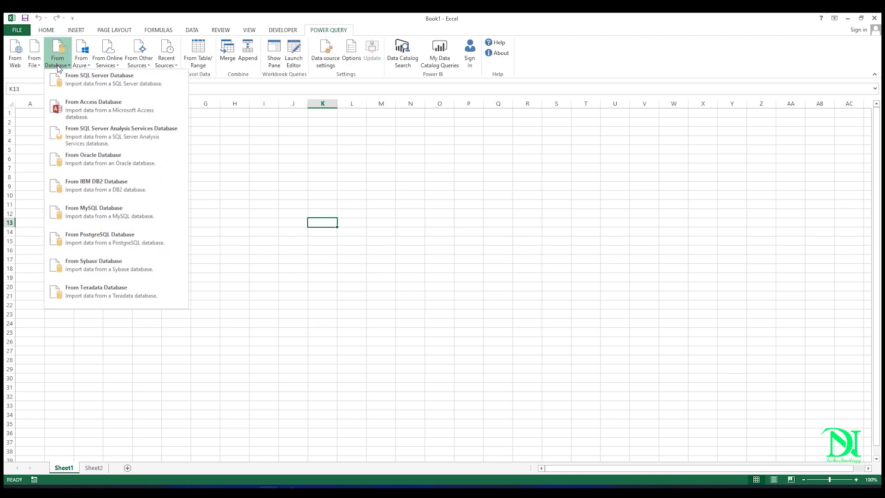
left_click(85, 85)
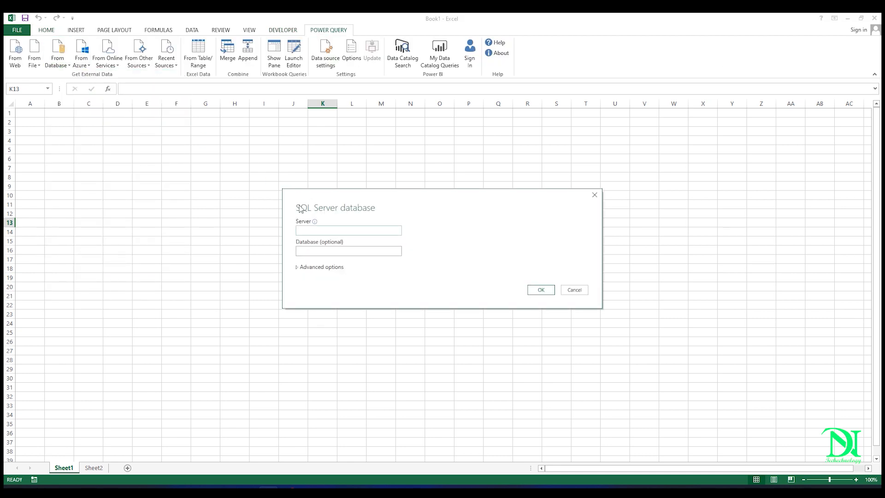
Step: Connect to server "." and database Excel, with a SQL statement entered under the advanced options to retrieve the sales rows
left_click(308, 230)
type(".")
left_click(313, 267)
left_click(314, 251)
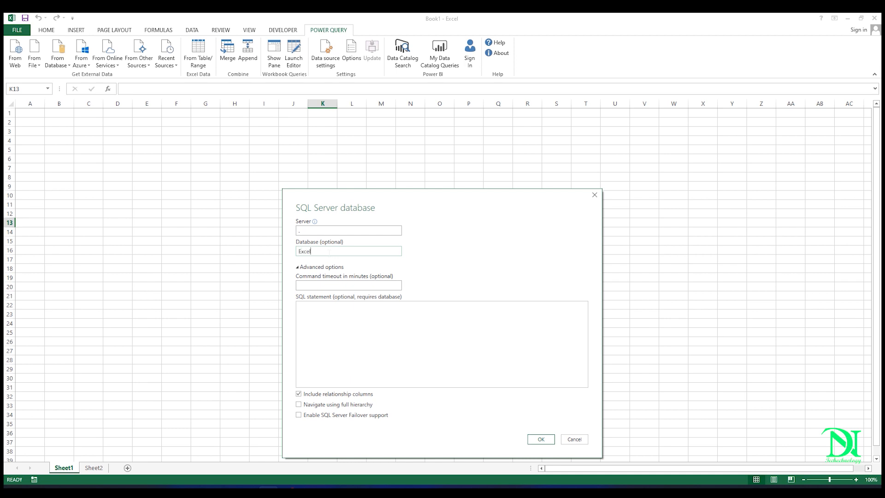
left_click(344, 321)
left_click(539, 438)
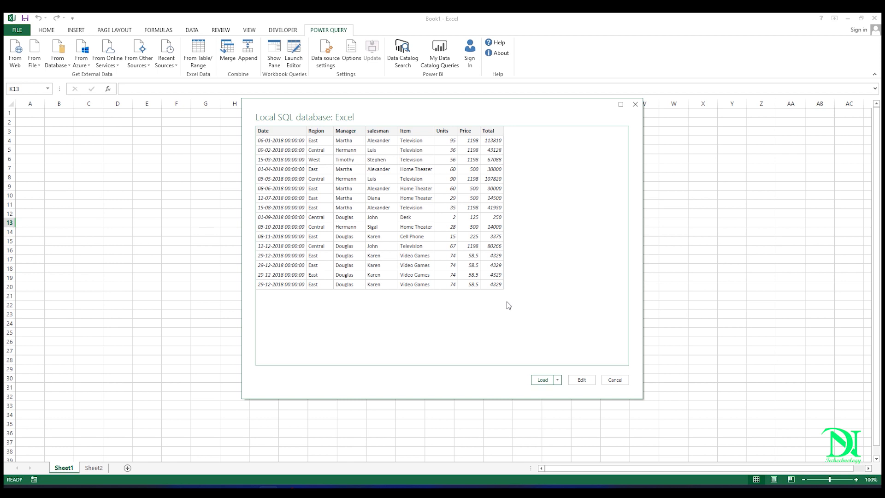
Step: Use Load To to load the SQL statement's result as a table into the existing worksheet Sheet1 at cell A1
left_click(557, 380)
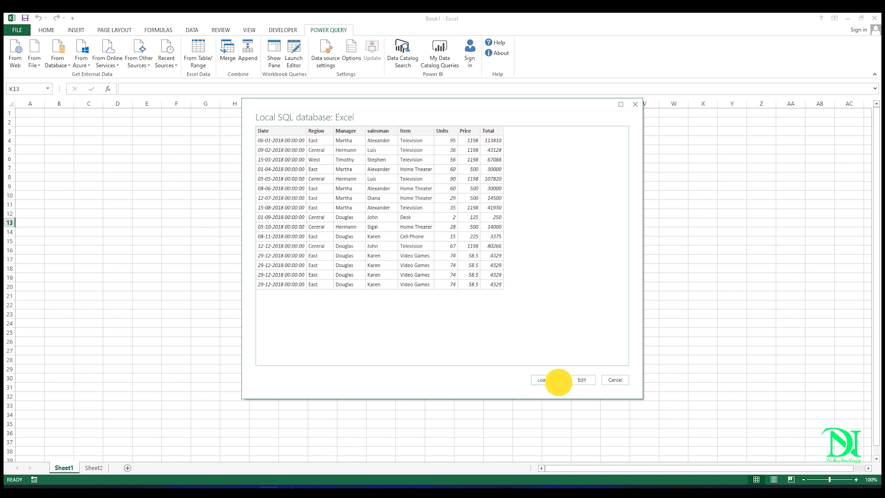
left_click(589, 382)
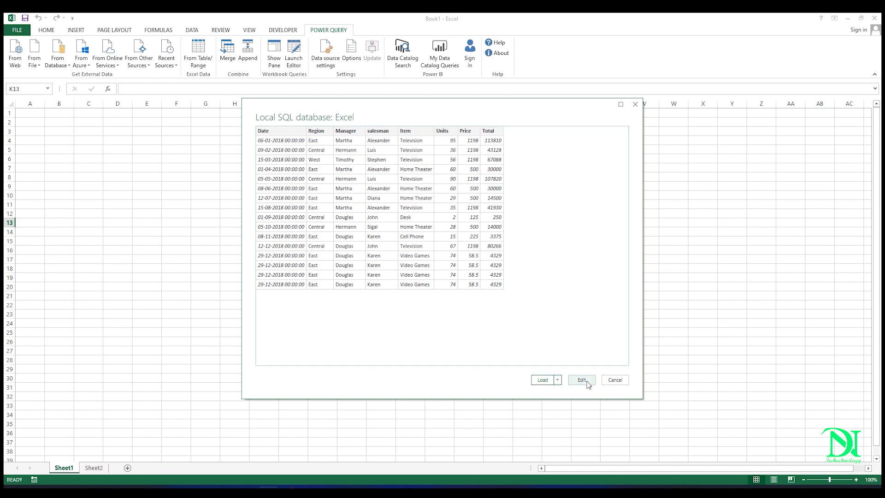
left_click(558, 380)
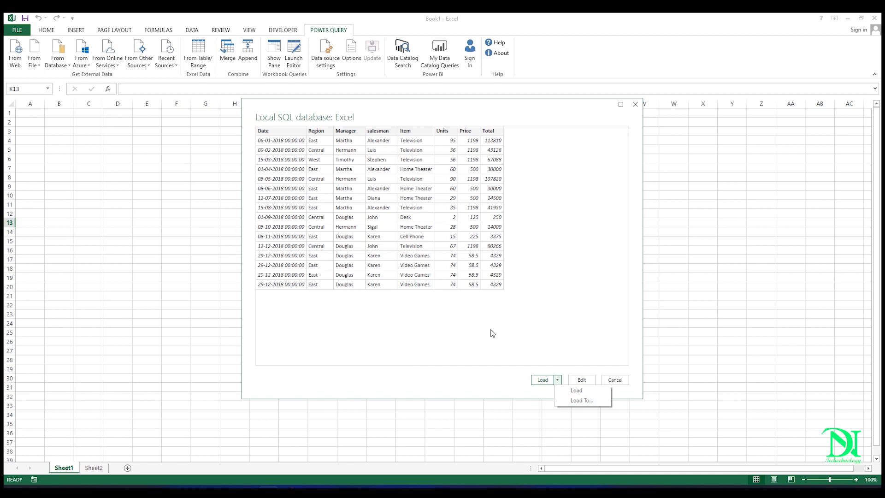
left_click(595, 401)
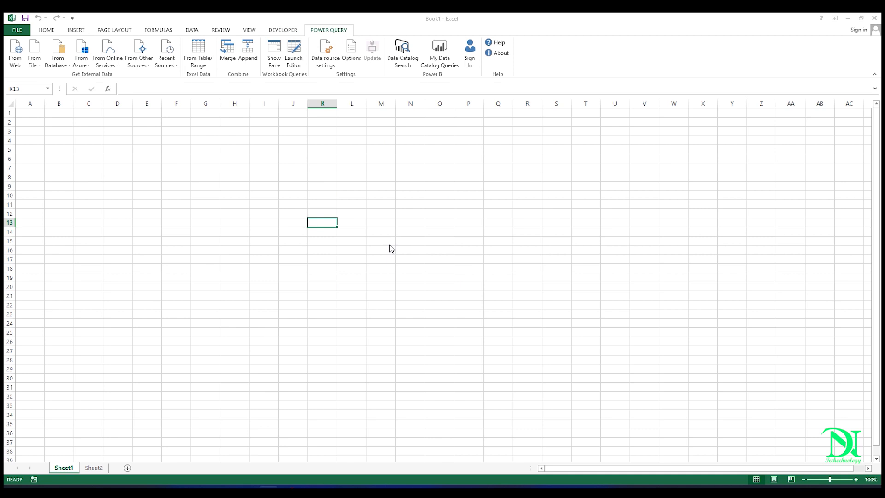
left_click(387, 265)
left_click(450, 273)
left_click(31, 115)
left_click(235, 252)
left_click(472, 316)
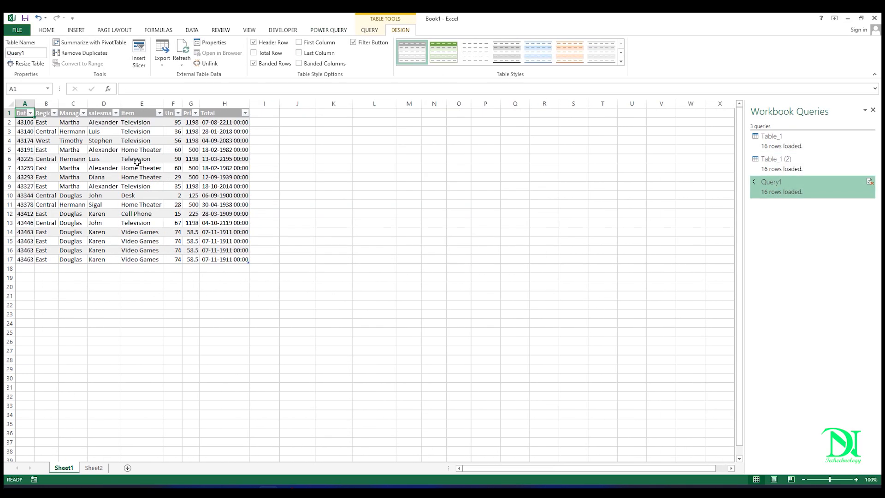
Step: Compare the SQL statement's result on Sheet1 with the first loaded table on Sheet2 by selecting their data ranges
left_click_drag(41, 122, 218, 197)
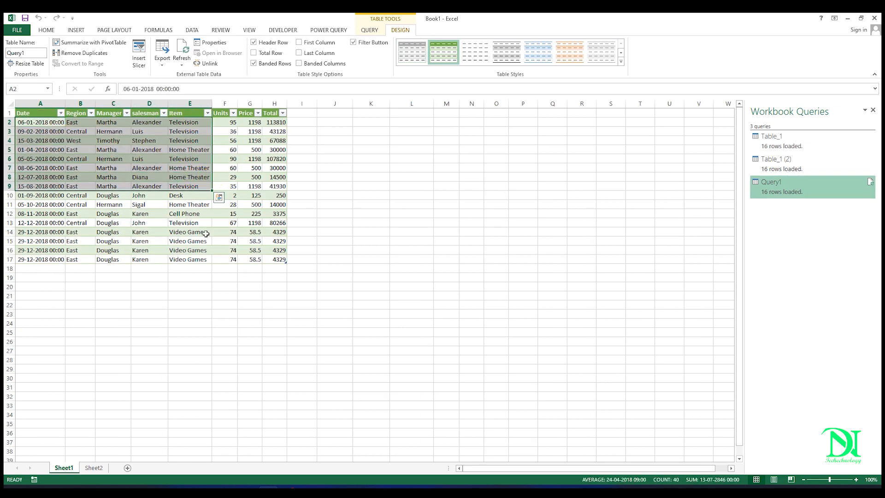
left_click(94, 467)
left_click_drag(32, 123, 191, 187)
left_click(64, 467)
left_click(87, 150)
left_click_drag(51, 125, 277, 261)
left_click(94, 468)
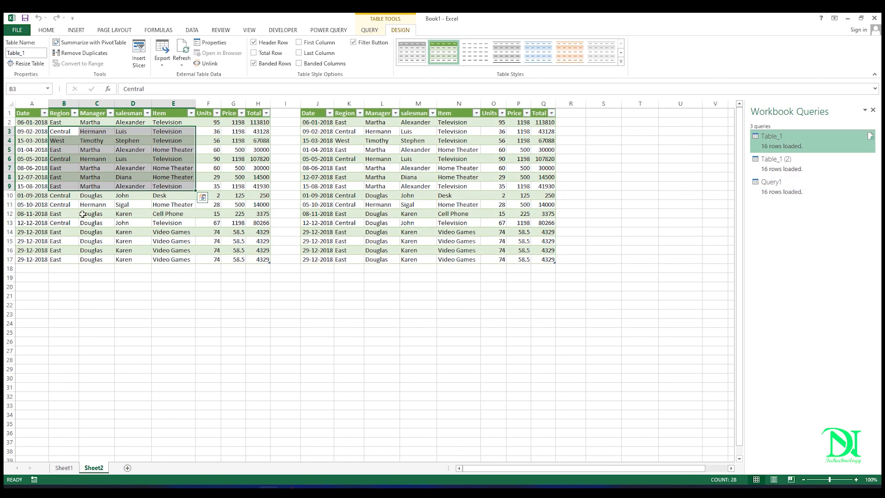
left_click_drag(30, 123, 263, 259)
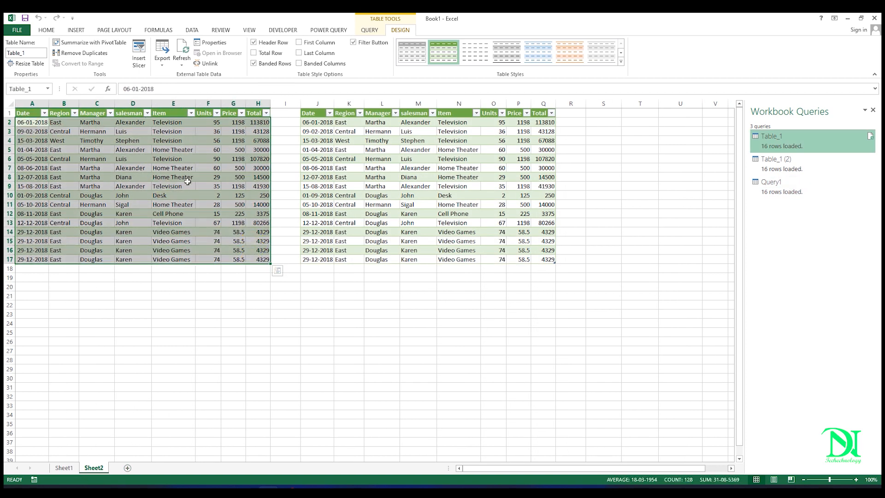
left_click_drag(32, 131, 216, 213)
left_click(65, 468)
left_click(113, 176)
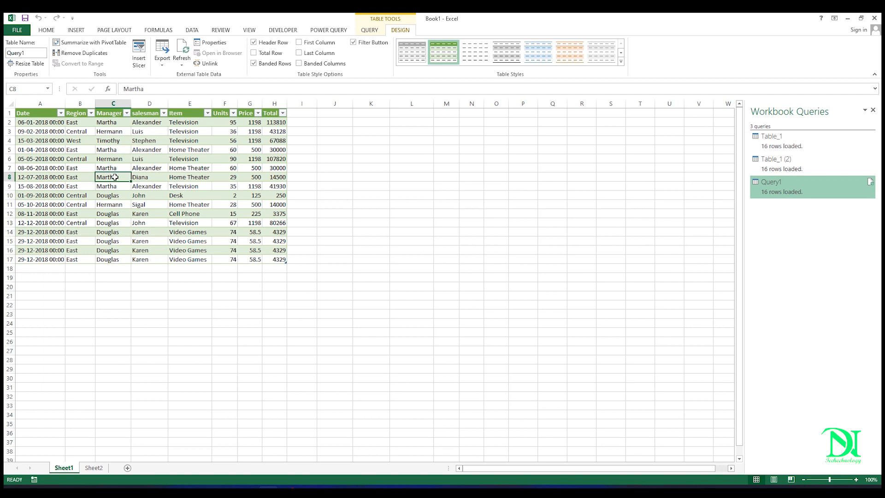
left_click_drag(60, 123, 281, 253)
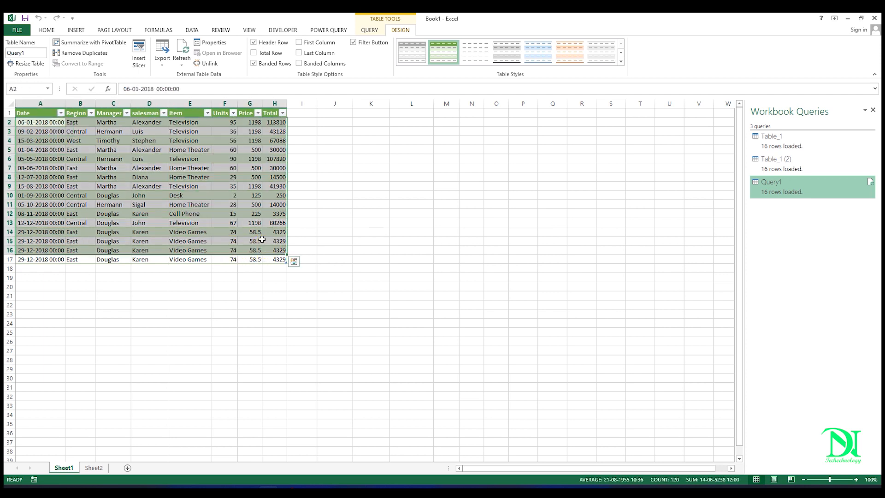
left_click(79, 132)
left_click_drag(109, 158, 251, 215)
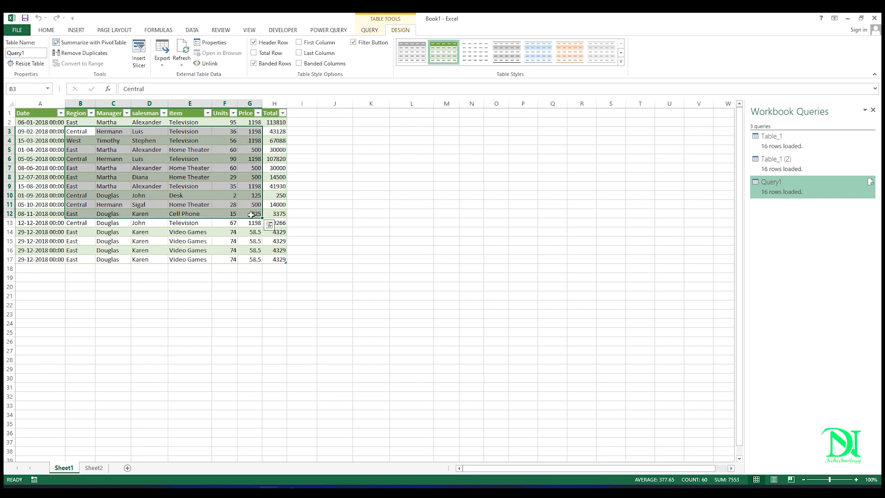
left_click(191, 168)
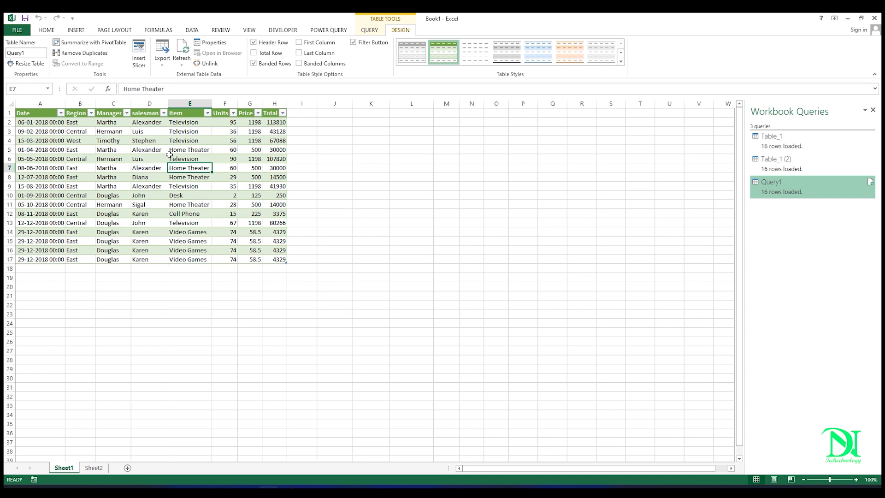
left_click_drag(106, 143, 219, 215)
left_click(54, 139)
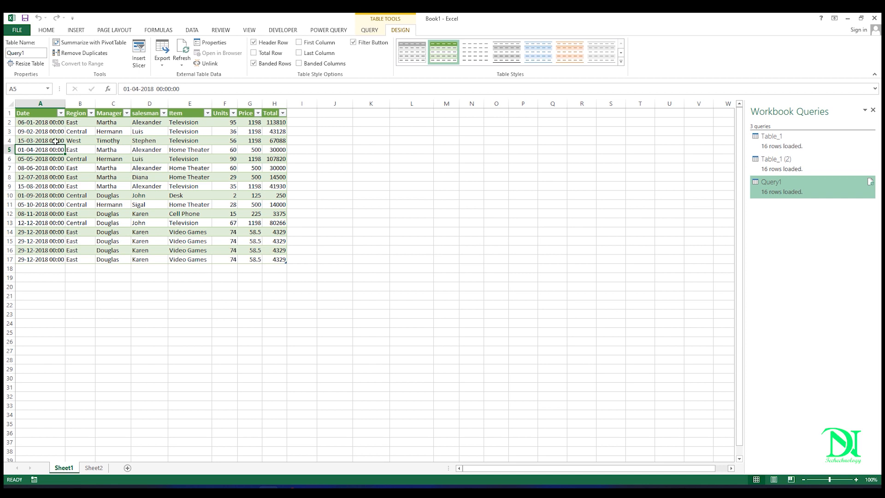
left_click_drag(54, 140, 243, 216)
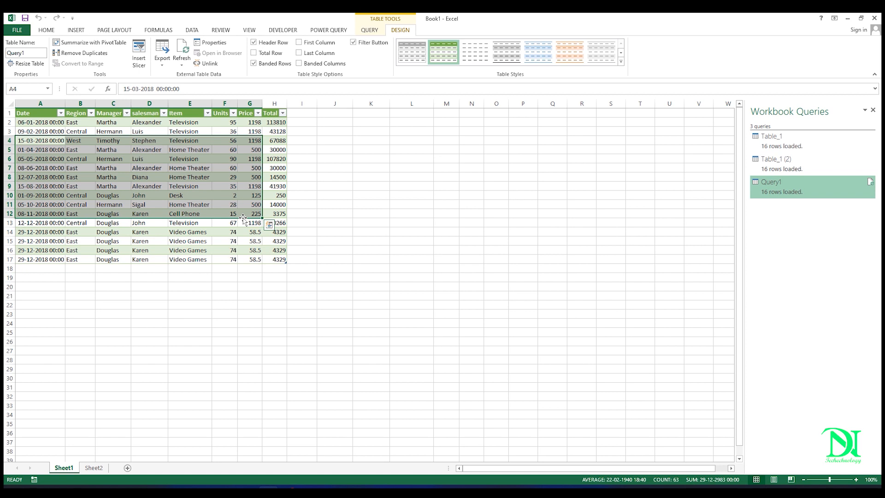
left_click(144, 160)
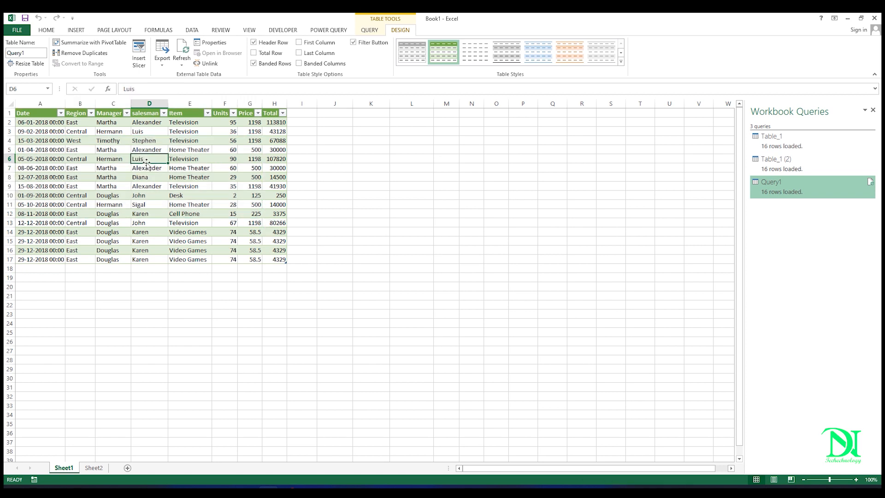
left_click_drag(49, 139, 247, 211)
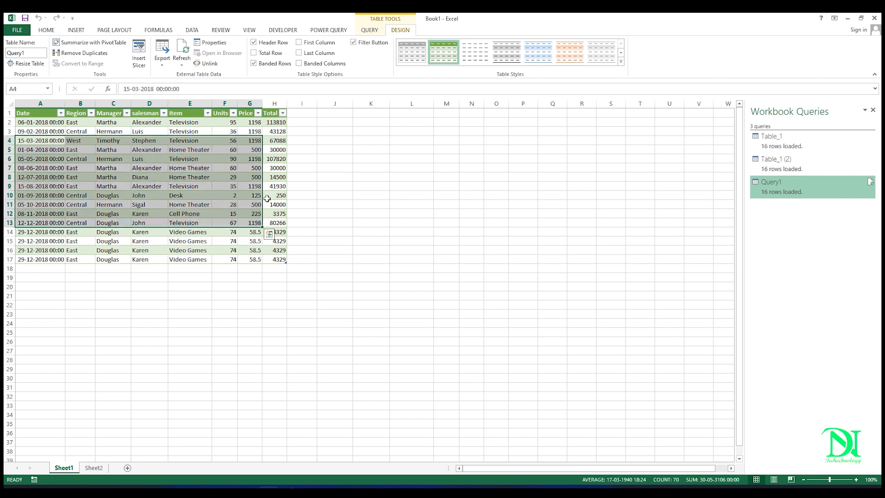
left_click(191, 167)
left_click_drag(57, 141, 276, 239)
left_click(155, 150)
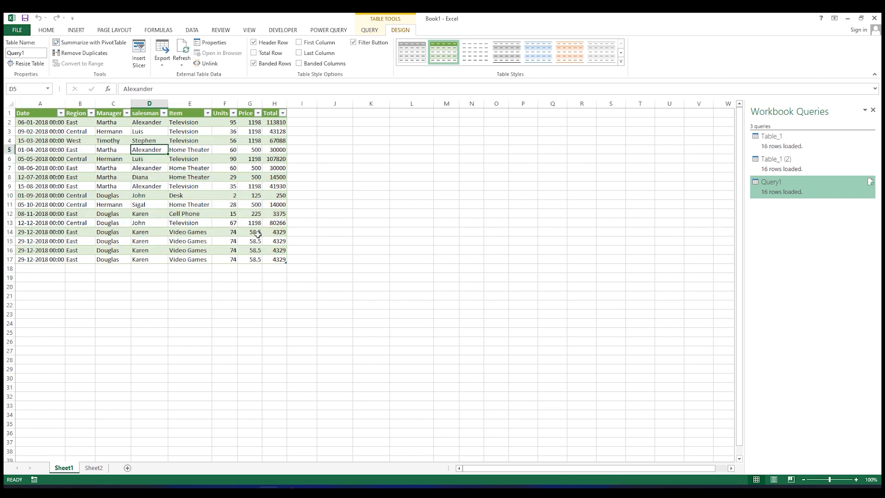